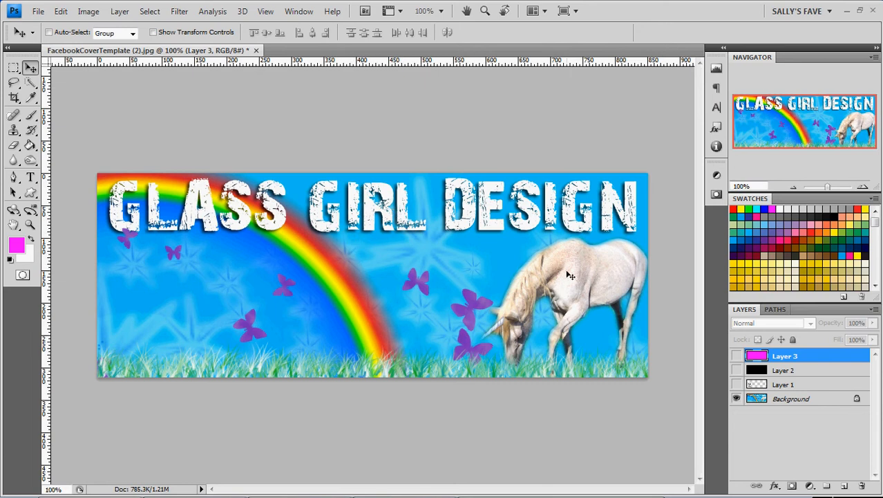
# Make Layer 1 visible and select it as the active layer.
pyautogui.click(737, 384)
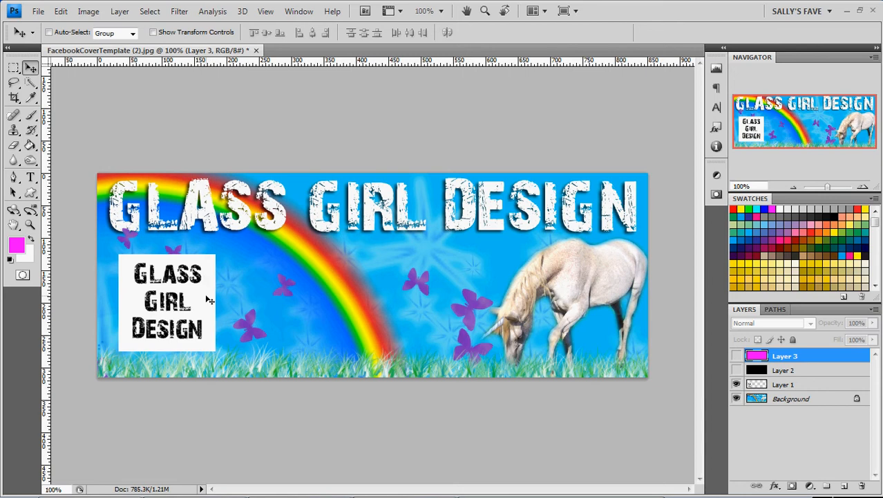
pyautogui.click(785, 386)
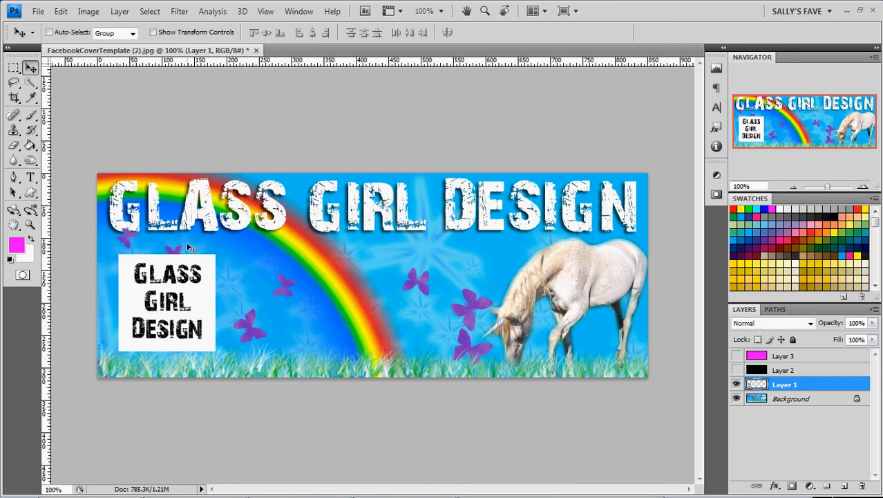
# Step Layer 1's blend mode through the darkening modes from Darken to Darker Color to preview each.
pyautogui.click(810, 324)
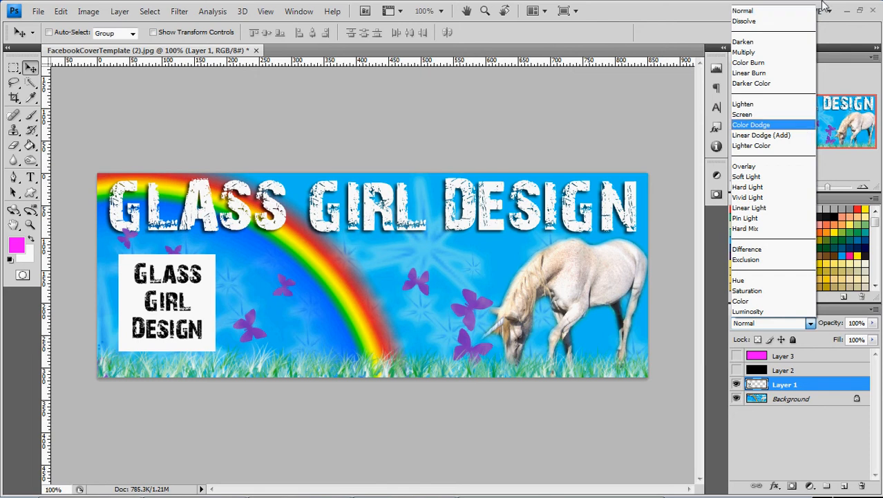
pyautogui.click(764, 15)
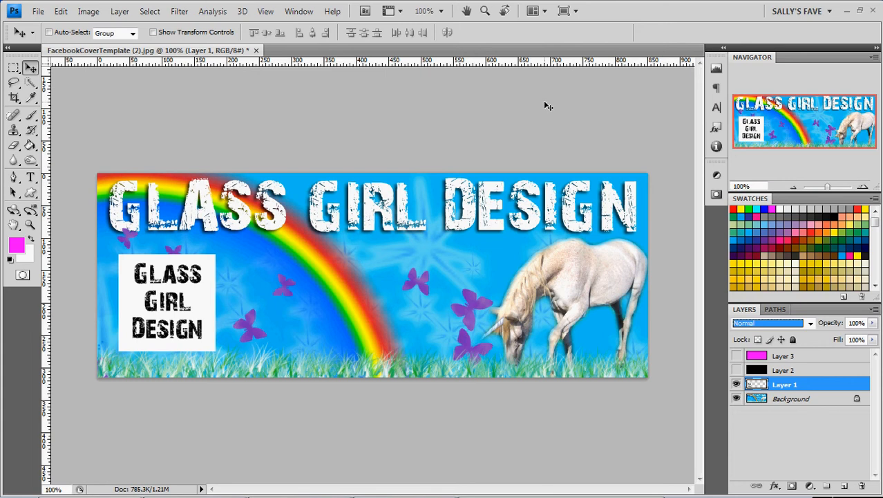
pyautogui.press('Down')
pyautogui.press('Down')
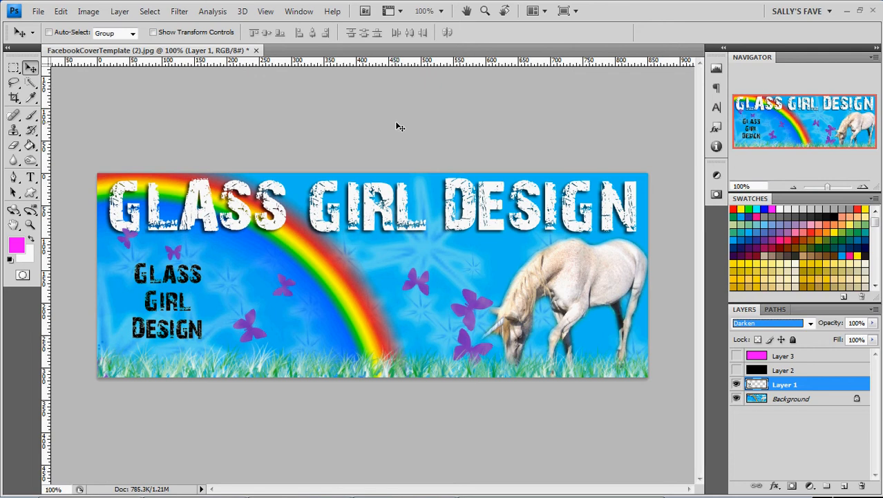
pyautogui.press('Down')
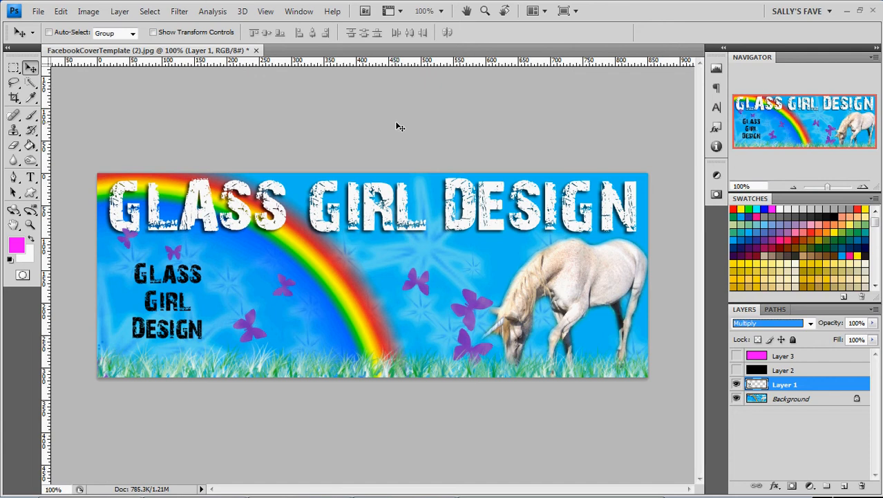
pyautogui.press('Down')
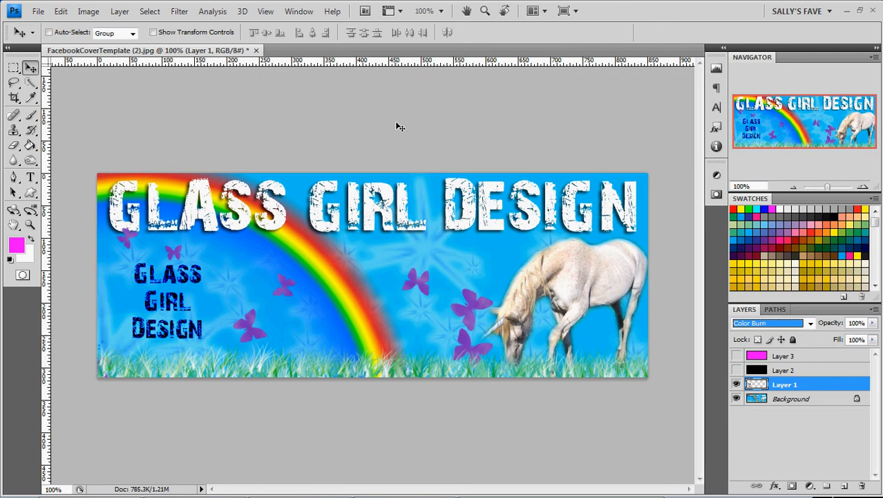
pyautogui.press('Down')
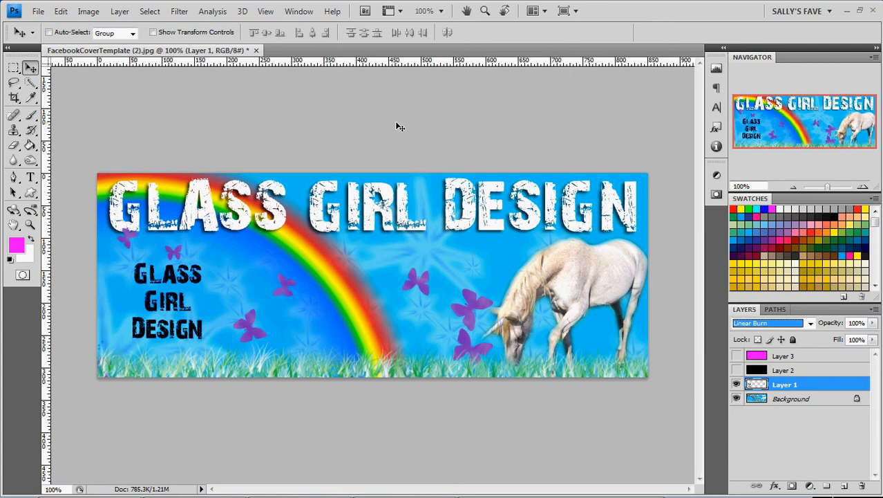
pyautogui.press('Down')
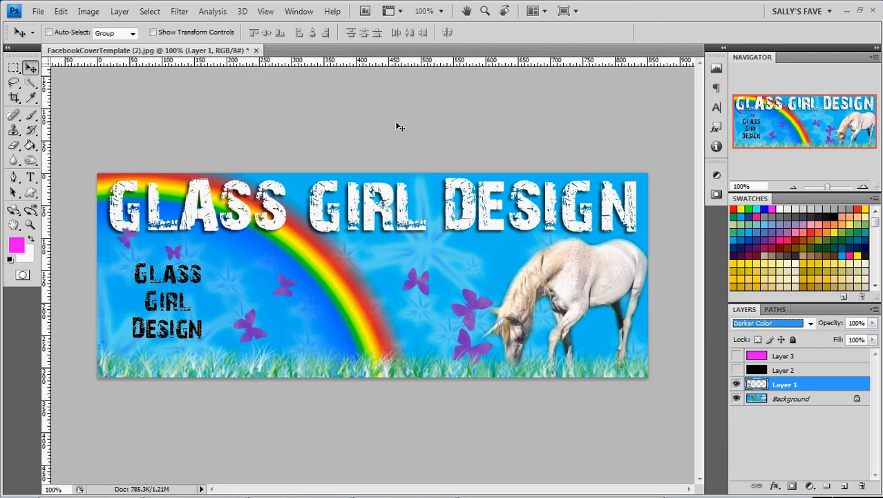
# Step Layer 1's blend mode through Lighten, Screen and Color Dodge, toggling the layer off and on to compare.
pyautogui.press('Down')
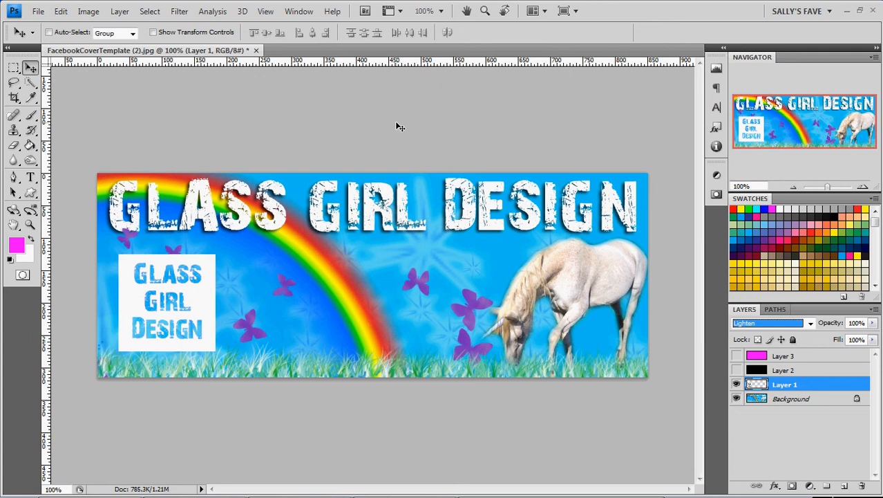
pyautogui.press('Down')
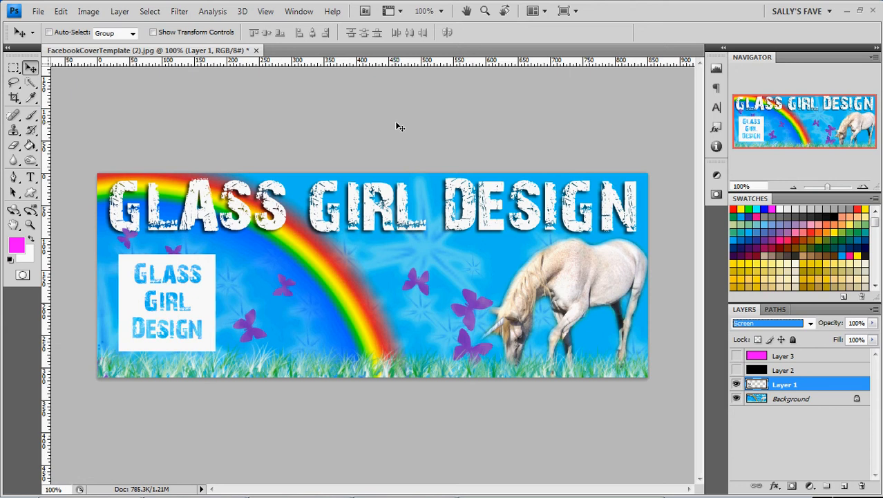
pyautogui.press('Up')
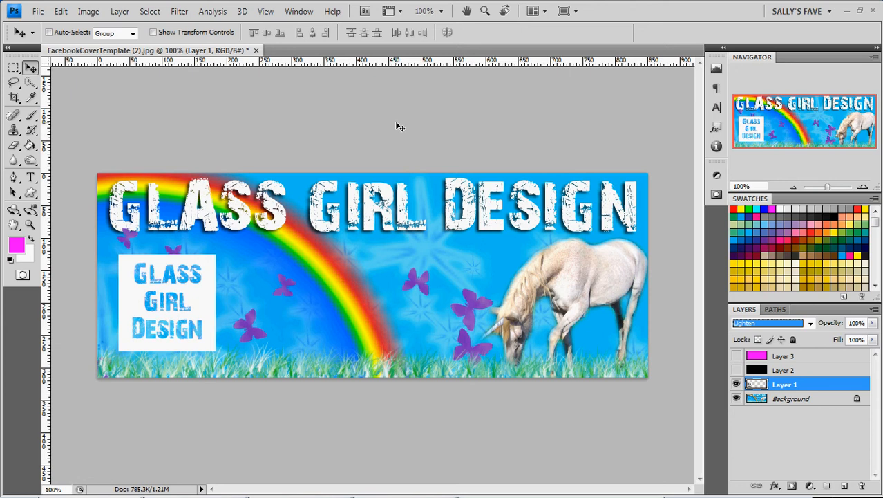
pyautogui.press('Down')
pyautogui.press('Up')
pyautogui.press('Down')
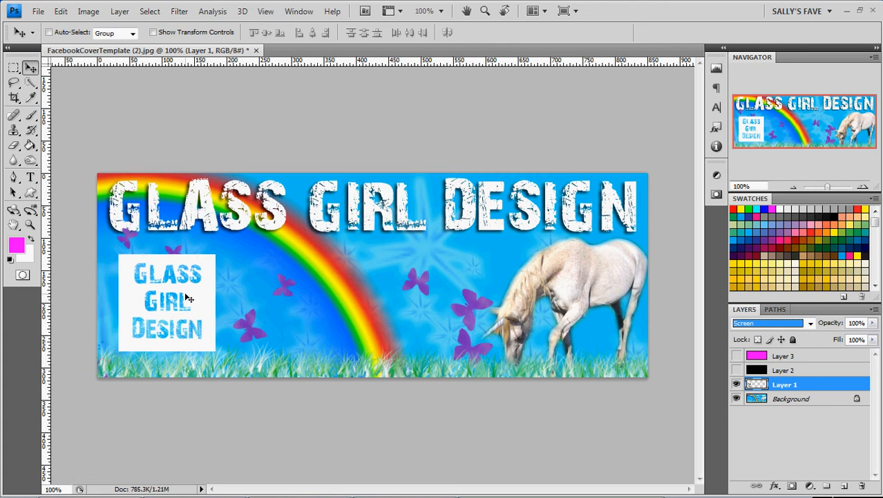
pyautogui.press('Down')
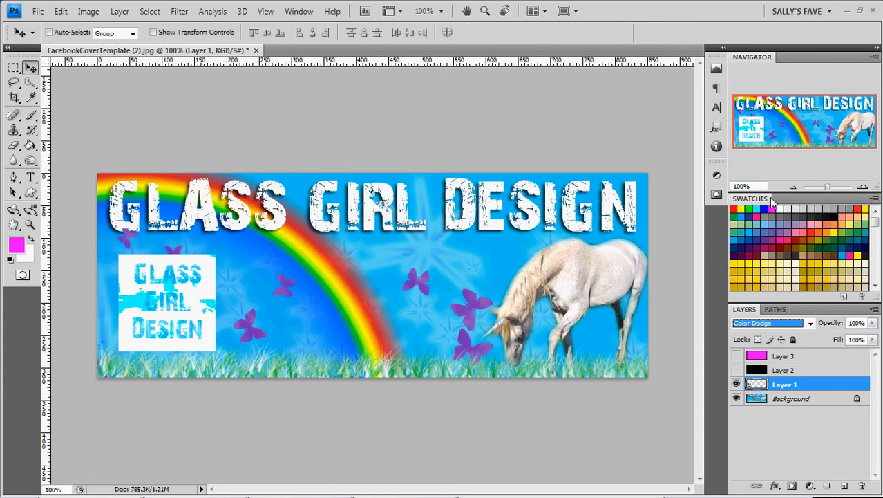
pyautogui.click(736, 385)
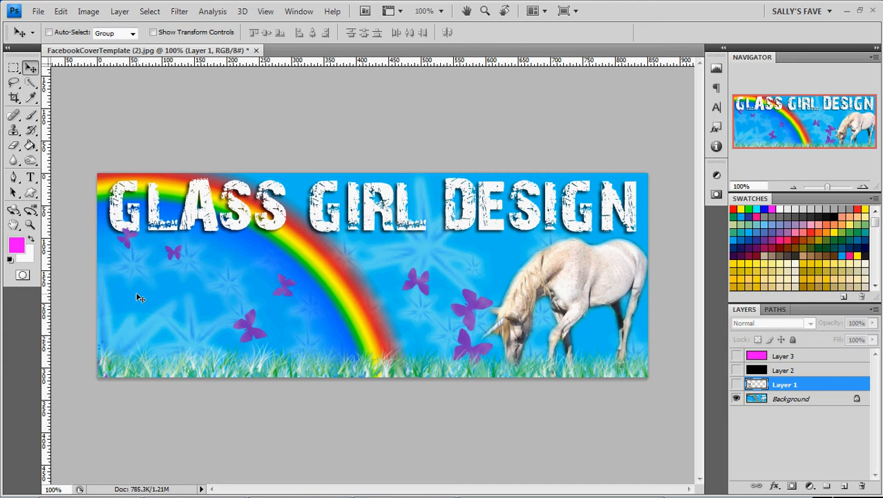
pyautogui.click(737, 384)
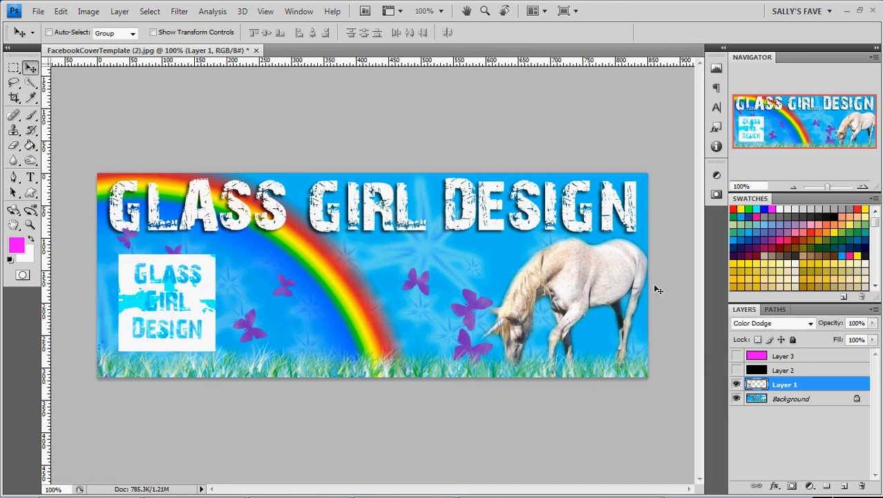
# Step Layer 1's blend mode through Linear Dodge (Add), Lighter Color, Overlay and Soft Light.
pyautogui.click(767, 325)
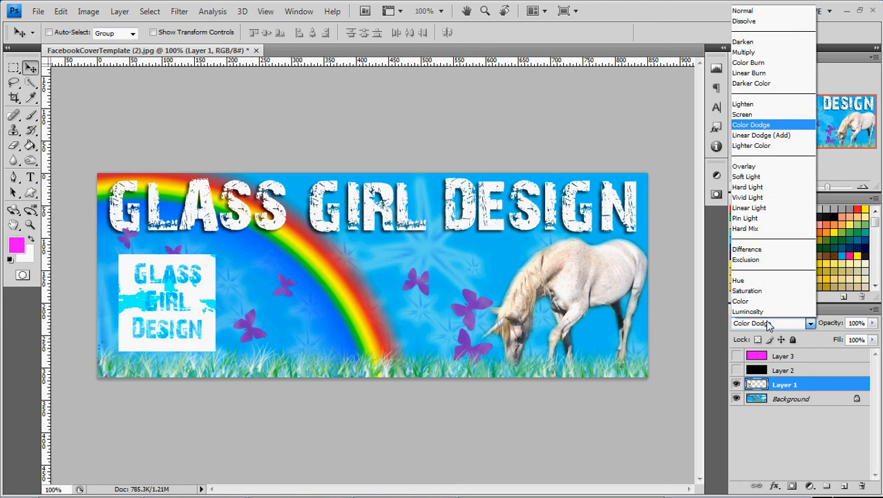
pyautogui.click(770, 126)
pyautogui.press('Down')
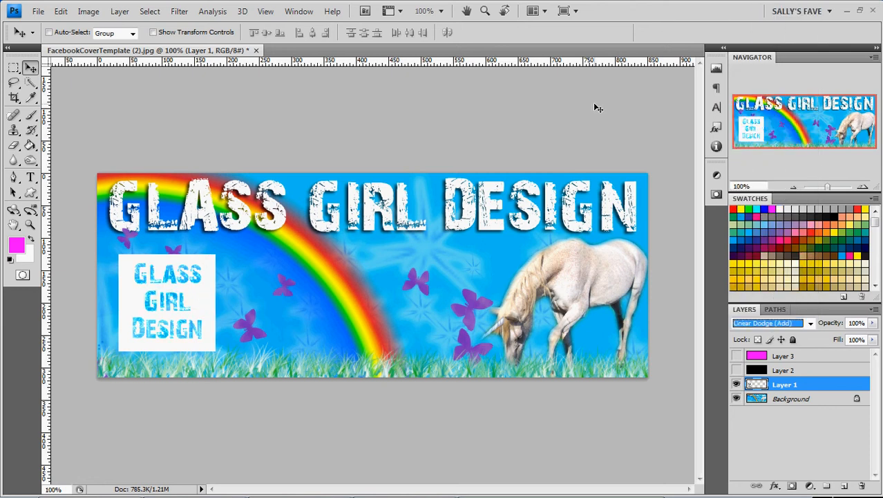
pyautogui.press('Down')
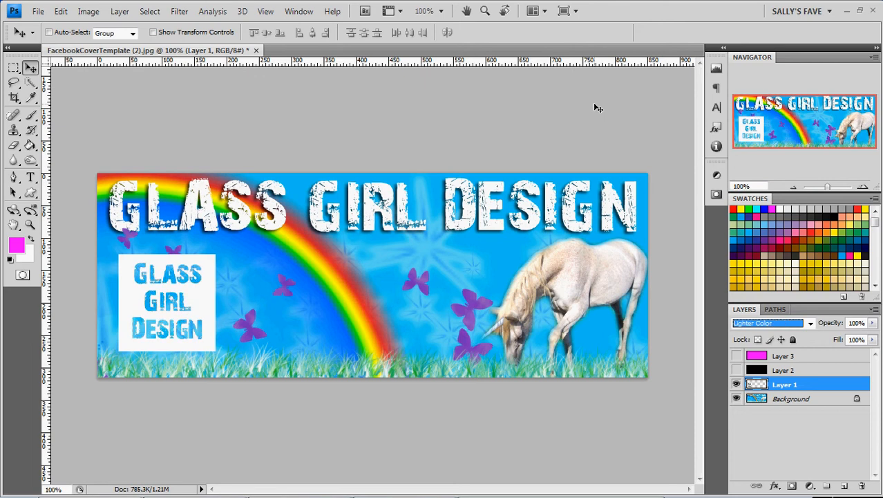
pyautogui.press('Down')
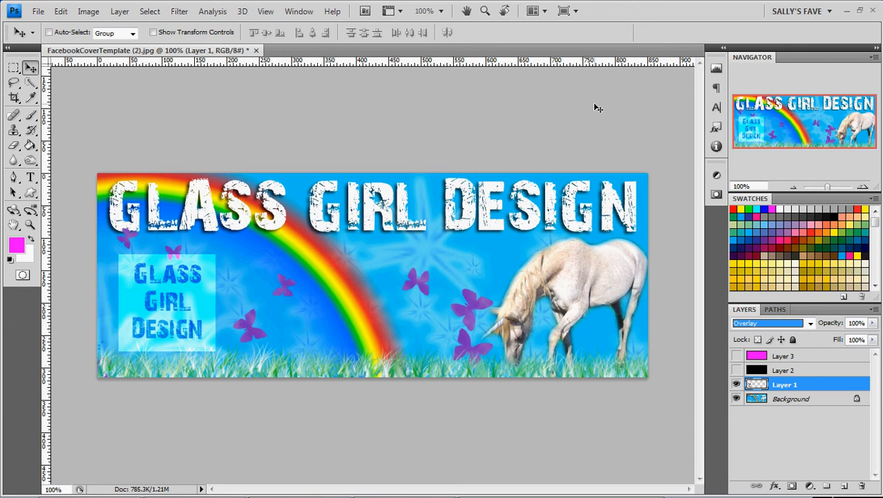
pyautogui.press('Down')
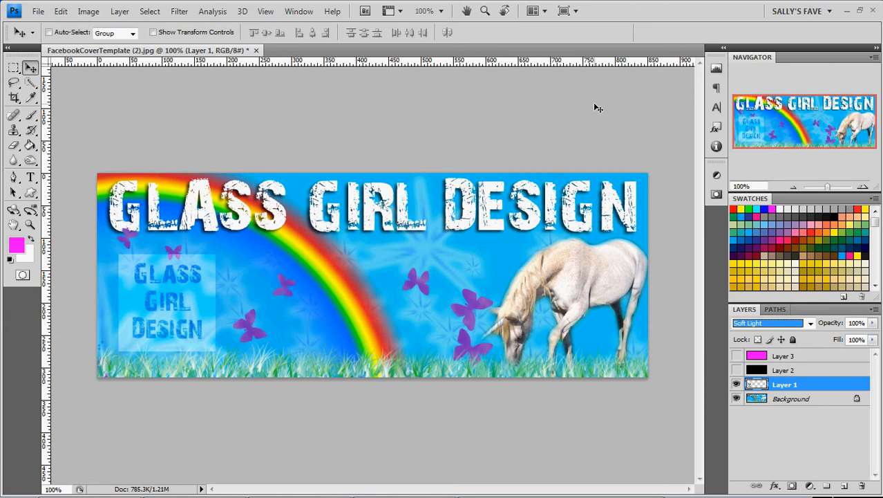
# Step Layer 1's blend mode through Hard Light, Vivid Light, Linear Light, Pin Light and Hard Mix.
pyautogui.press('Down')
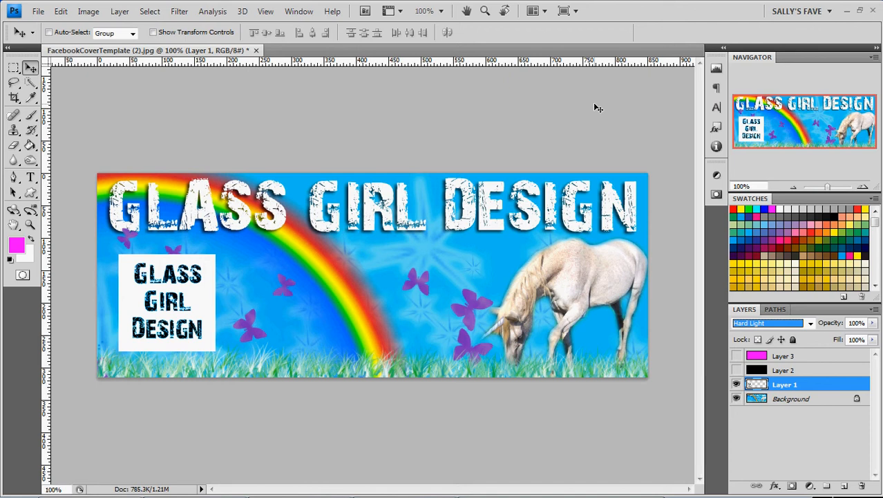
pyautogui.press('Down')
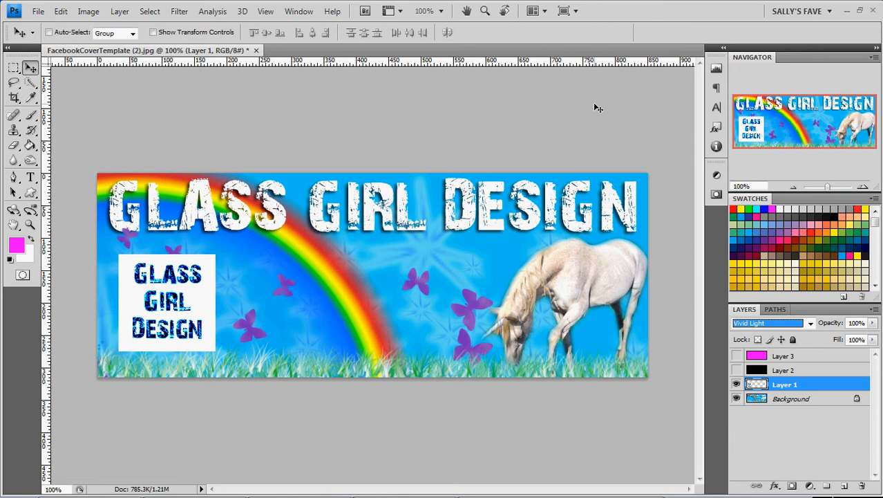
pyautogui.press('Down')
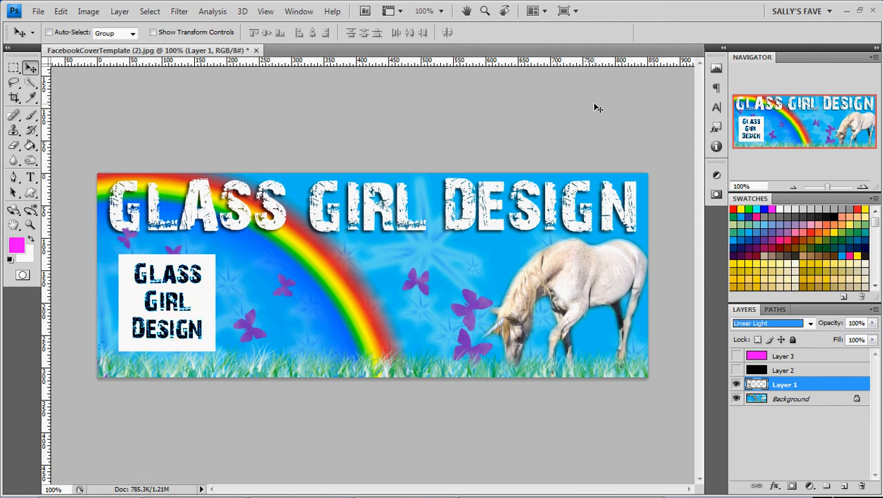
pyautogui.press('Down')
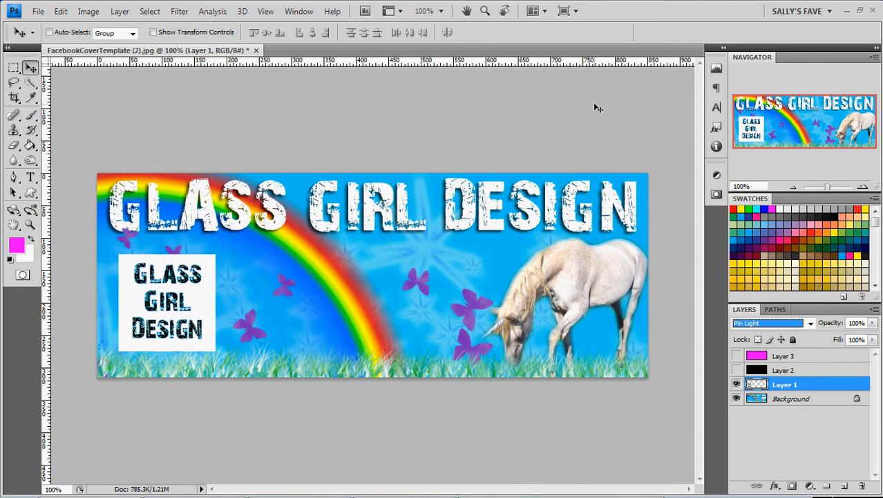
pyautogui.press('Down')
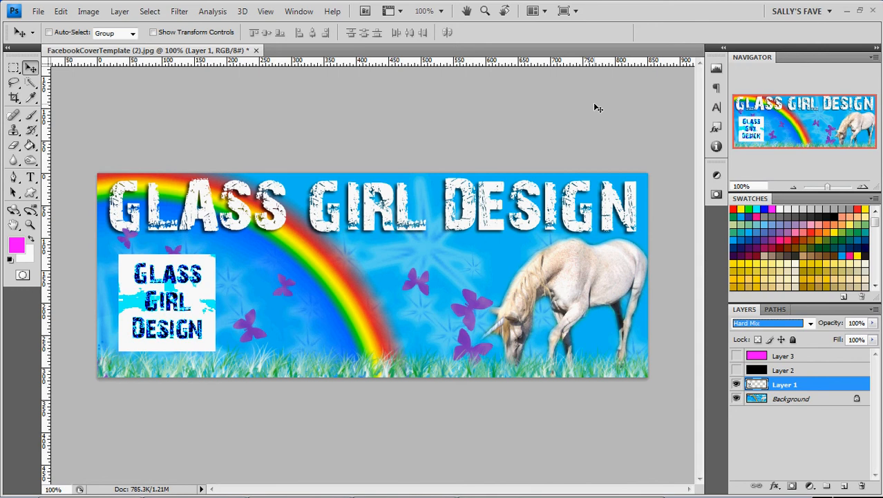
# Step Layer 1's blend mode through Difference, Exclusion, Hue, Saturation, Color and Luminosity.
pyautogui.press('Down')
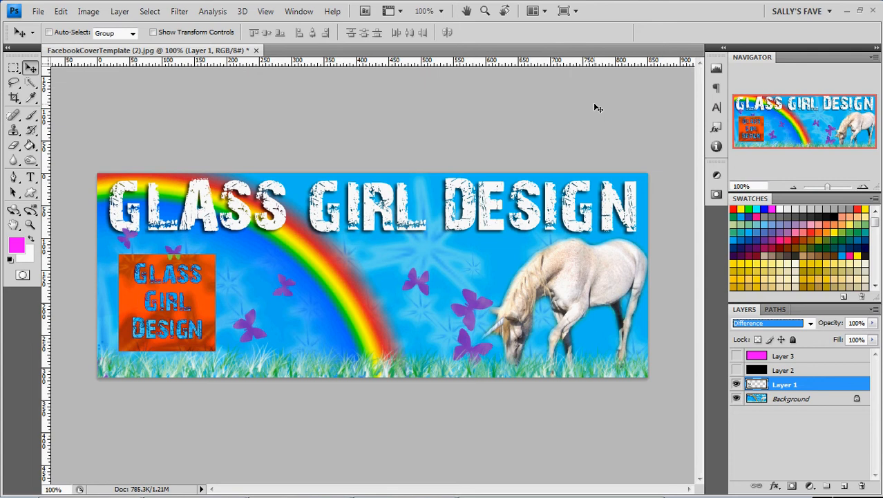
pyautogui.press('Down')
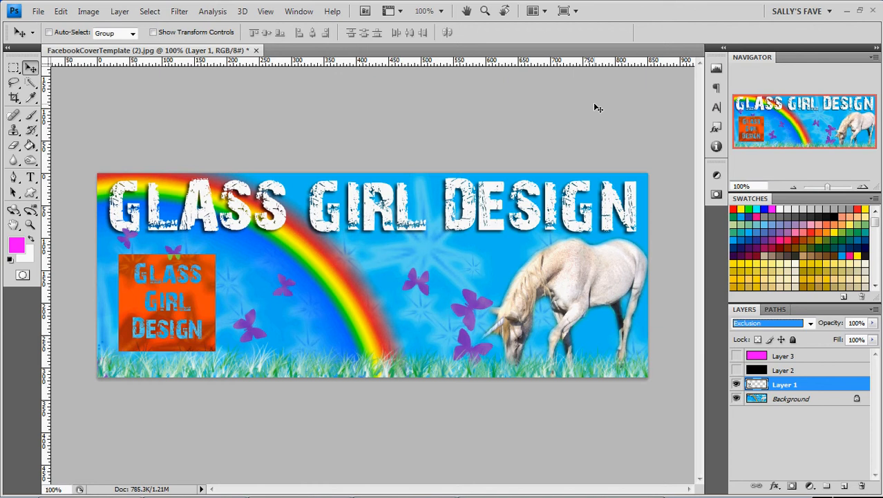
pyautogui.press('Down')
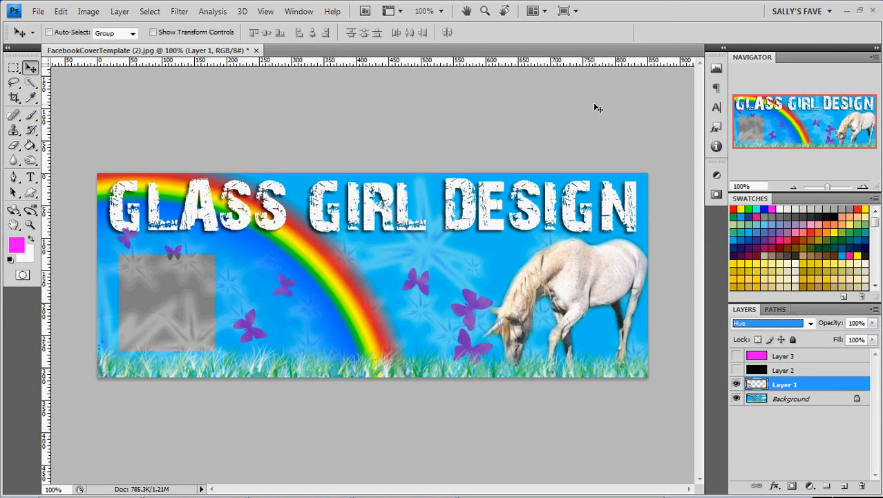
pyautogui.press('Down')
pyautogui.press('Down')
pyautogui.press('Down')
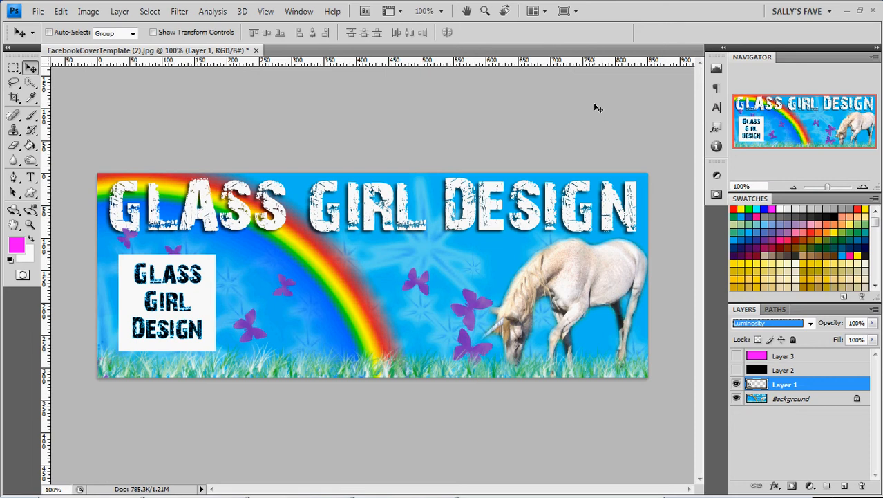
# Set Layer 1's blend mode to Multiply.
pyautogui.hotkey('alt', 'Down')
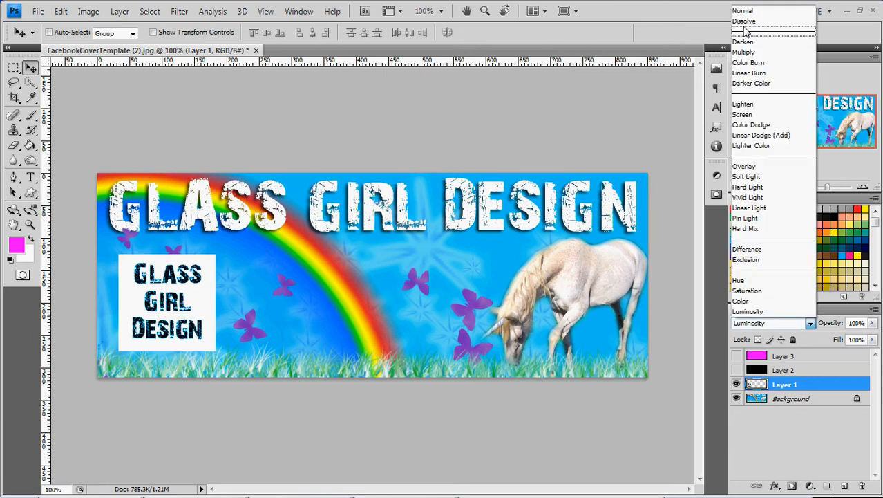
pyautogui.click(745, 42)
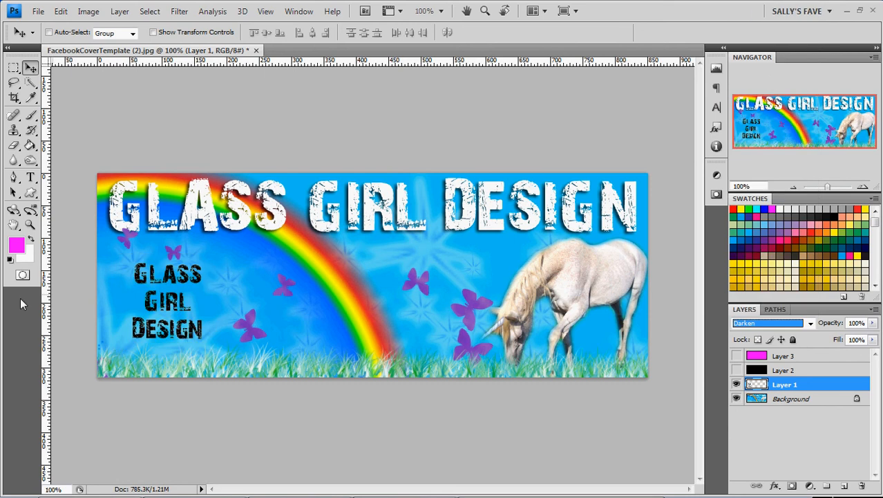
pyautogui.press('Down')
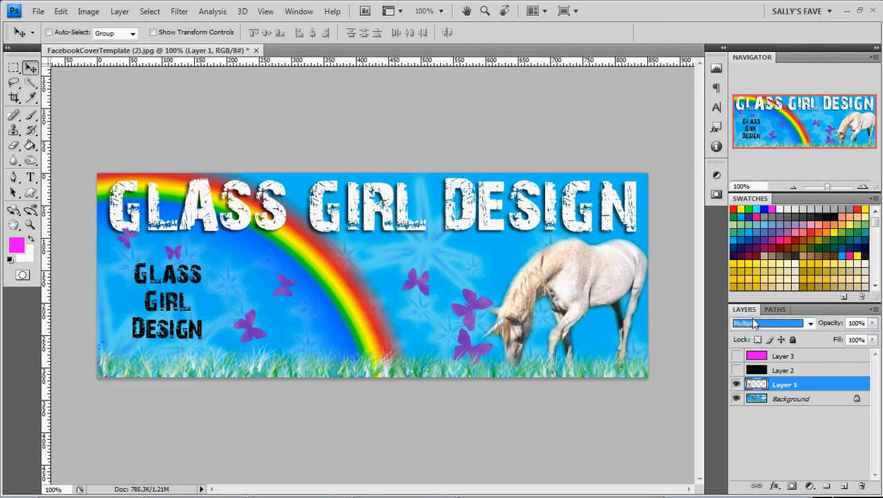
# Hide Layer 1, then show Layer 2 and select it.
pyautogui.click(736, 385)
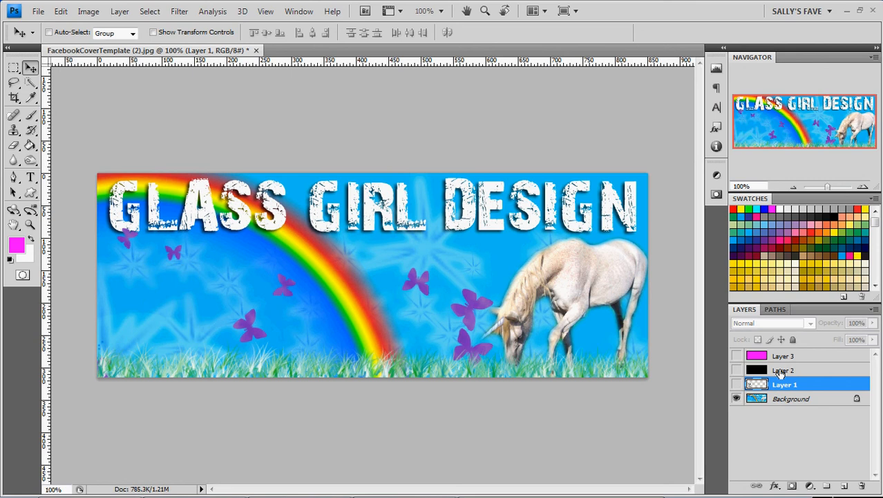
pyautogui.click(736, 370)
pyautogui.click(788, 370)
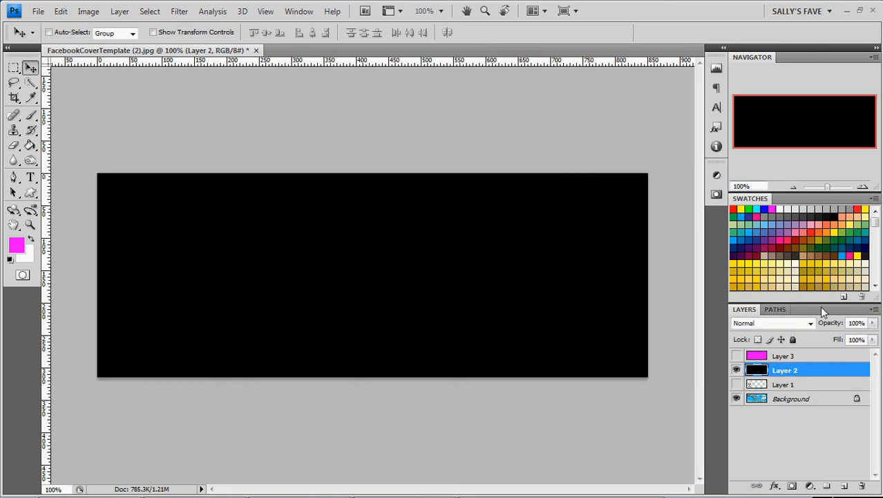
# Step Layer 2's blend mode from Normal through Dissolve, Darken, Multiply, Color Burn, Linear Burn, Darker Color and Lighten.
pyautogui.click(812, 323)
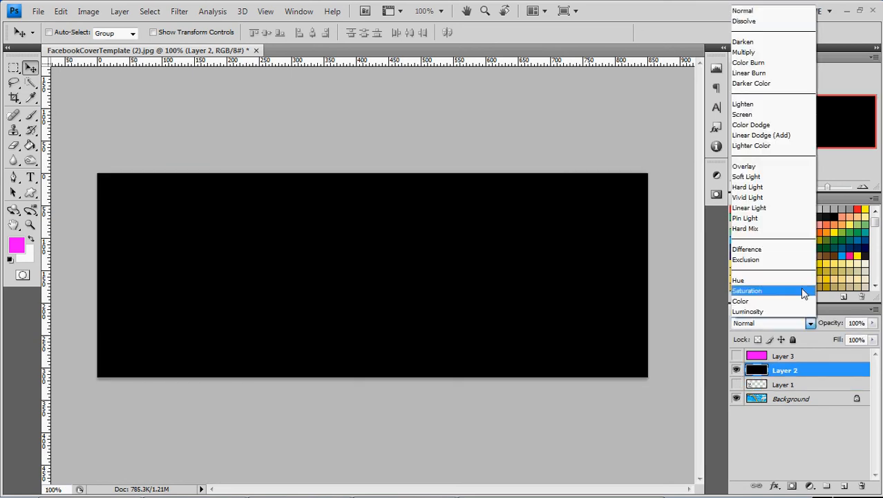
pyautogui.click(782, 11)
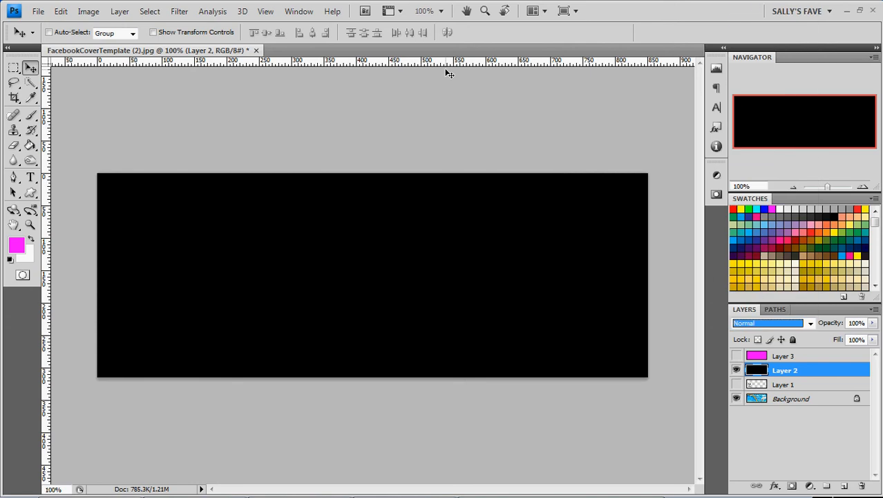
pyautogui.press('Down')
pyautogui.press('Down')
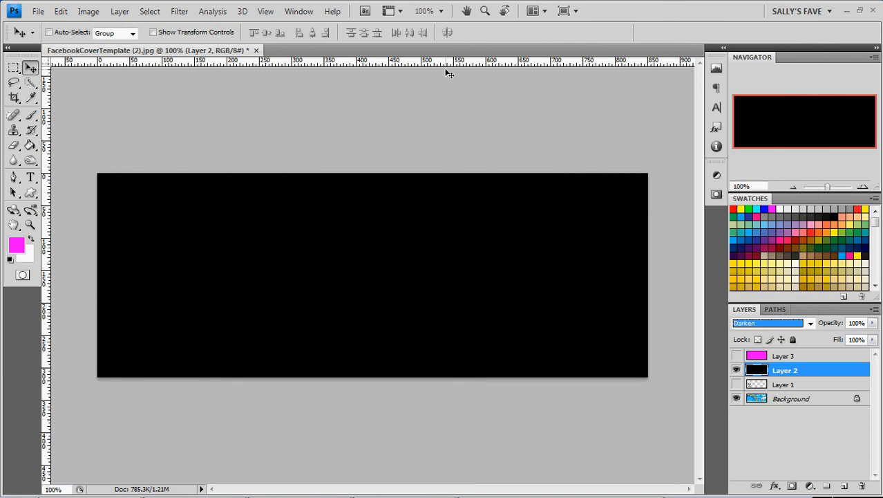
pyautogui.press('Down')
pyautogui.press('Down')
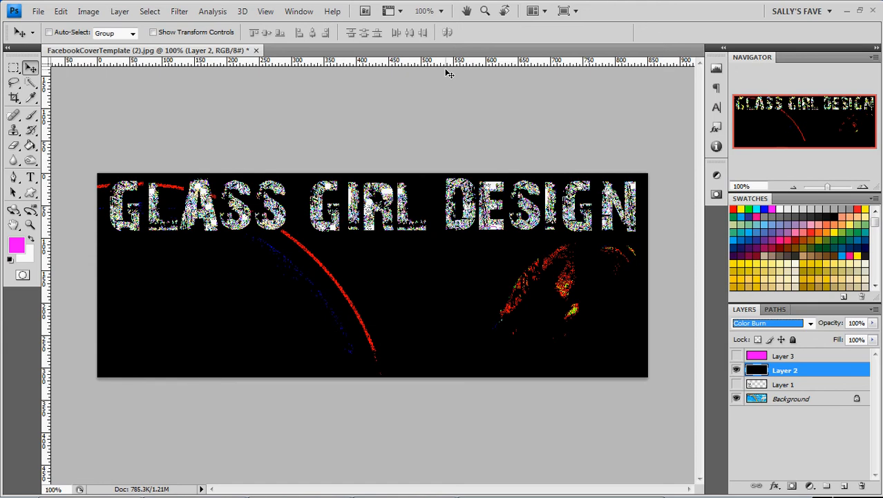
pyautogui.press('Down')
pyautogui.press('Down')
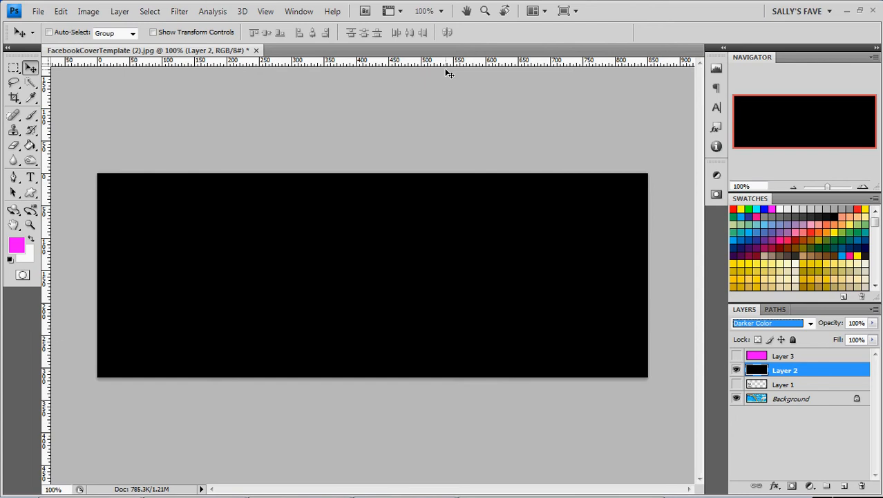
pyautogui.press('Down')
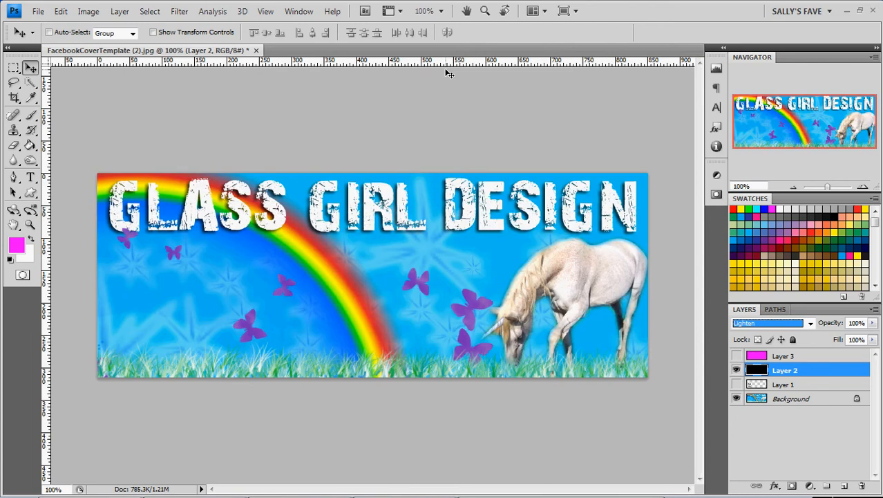
# Step Layer 2's blend mode through Screen, Color Dodge, Linear Dodge (Add), Lighter Color, Overlay, Soft Light, Hard Light and Vivid Light.
pyautogui.press('Down')
pyautogui.press('Down')
pyautogui.press('Down')
pyautogui.press('Down')
pyautogui.press('Down')
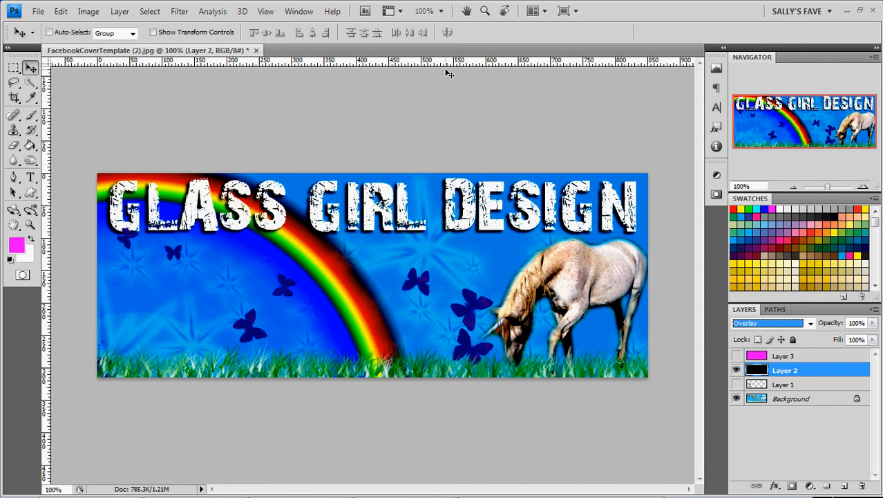
pyautogui.press('Down')
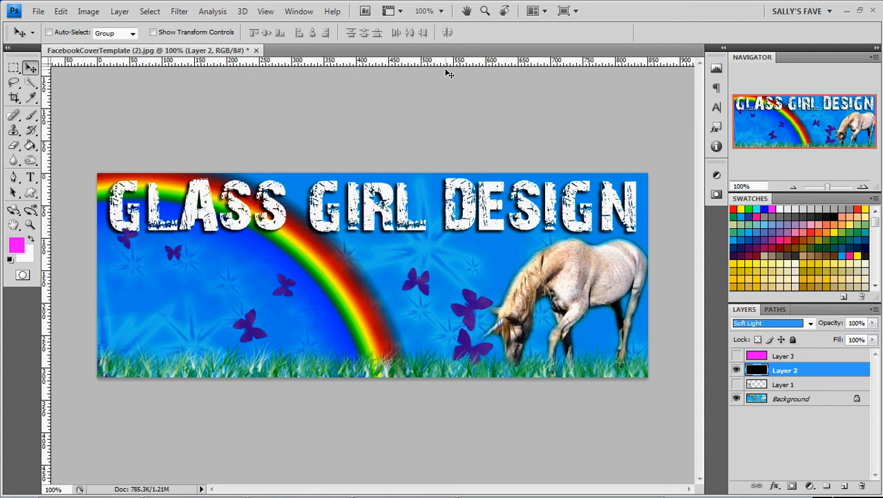
pyautogui.press('Down')
# Step Layer 2's blend mode through Linear Light, Pin Light, Hard Mix, Difference, Exclusion, Hue, Saturation, Color and Luminosity.
pyautogui.press('Down')
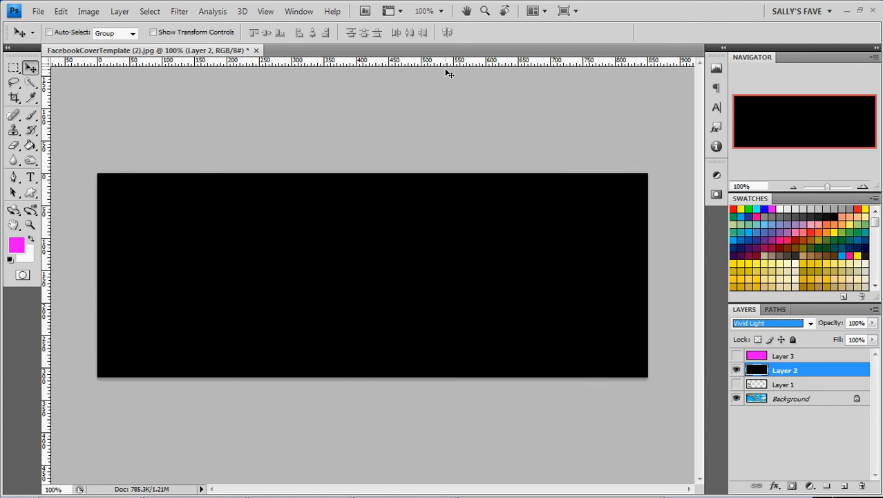
pyautogui.press('Down')
pyautogui.press('Down')
pyautogui.press('Down')
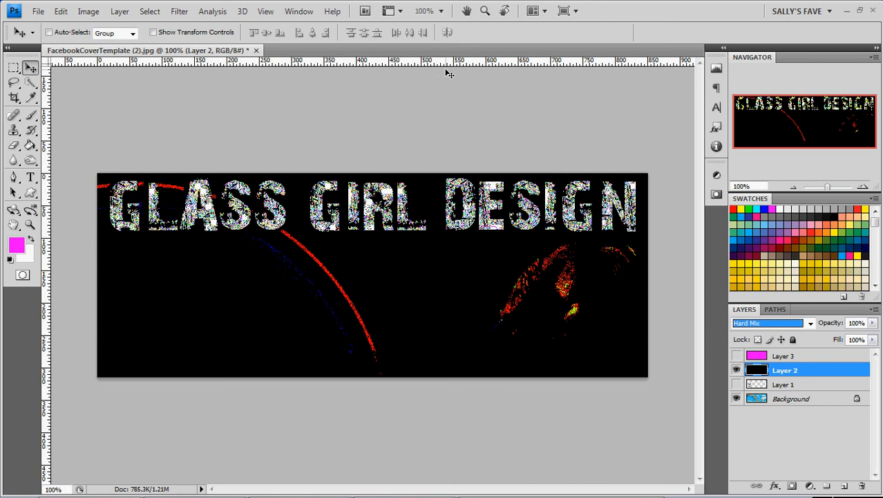
pyautogui.press('Down')
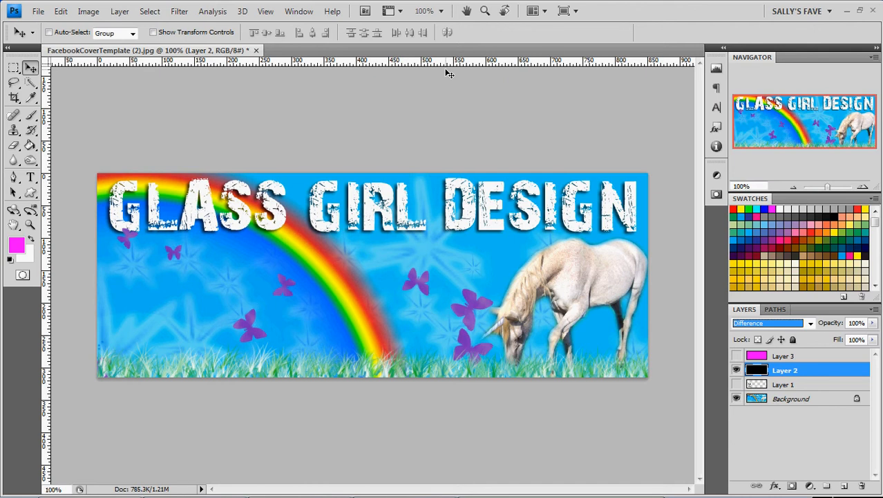
pyautogui.press('Down')
pyautogui.press('Down')
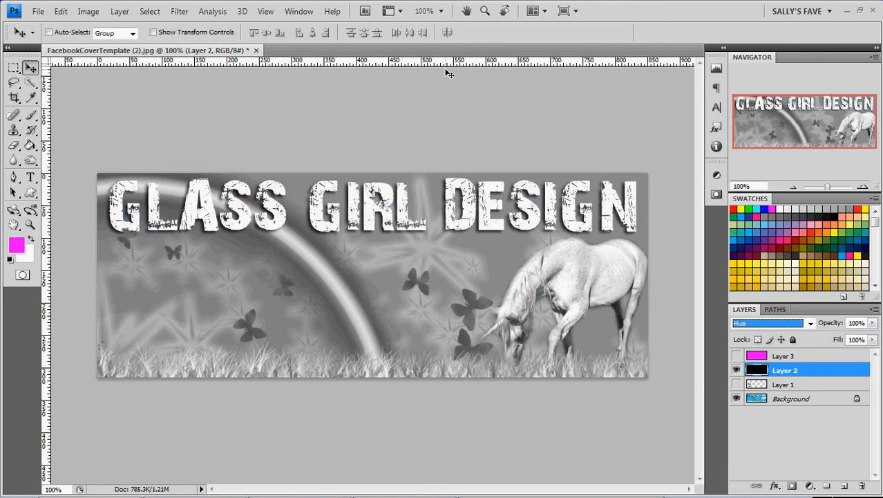
pyautogui.press('Down')
pyautogui.press('Down')
pyautogui.press('Down')
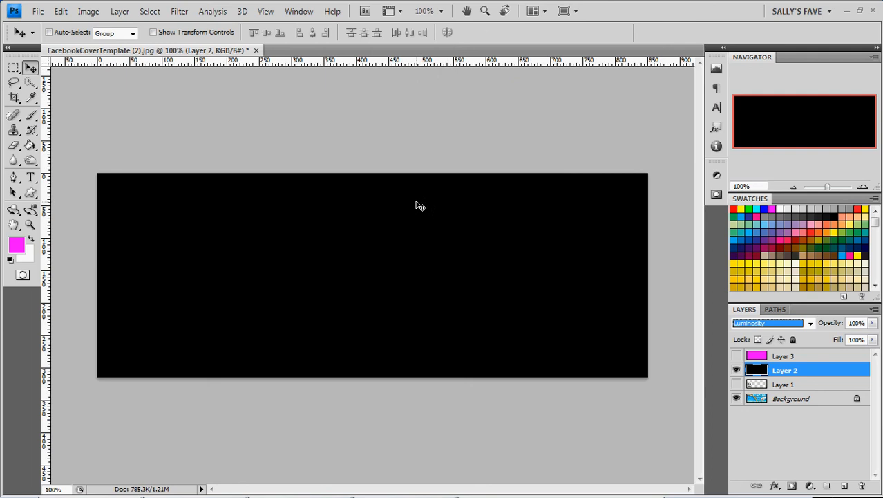
# Hide Layer 2, then show Layer 3 and select it.
pyautogui.click(736, 369)
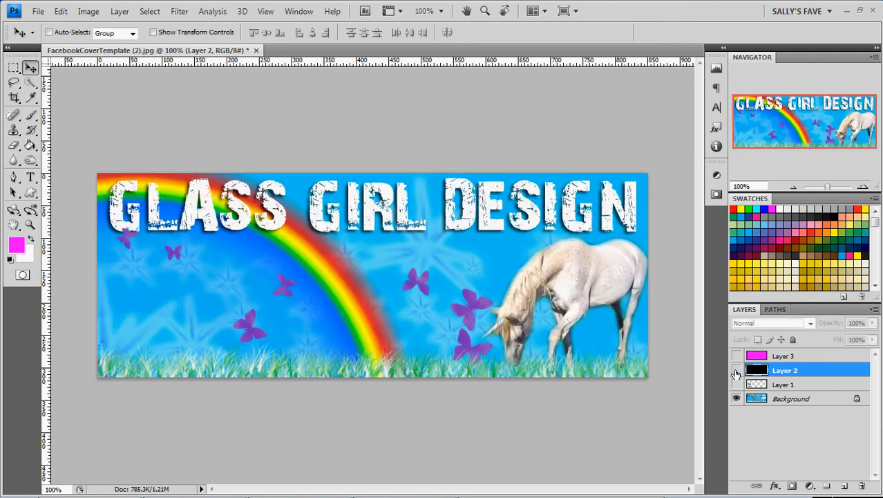
pyautogui.click(736, 355)
pyautogui.click(782, 356)
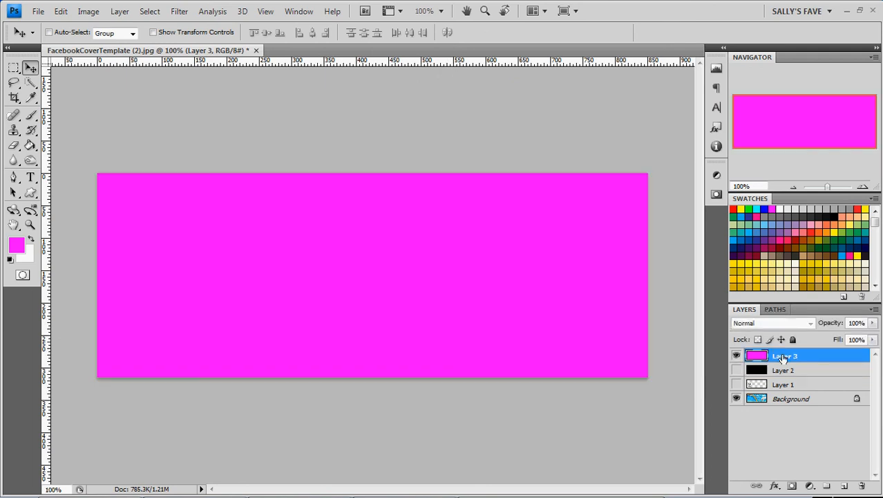
# Step Layer 3's blend mode from Normal through Dissolve, Darken, Multiply, Color Burn, Linear Burn, Darker Color and Lighten.
pyautogui.click(810, 323)
pyautogui.click(791, 12)
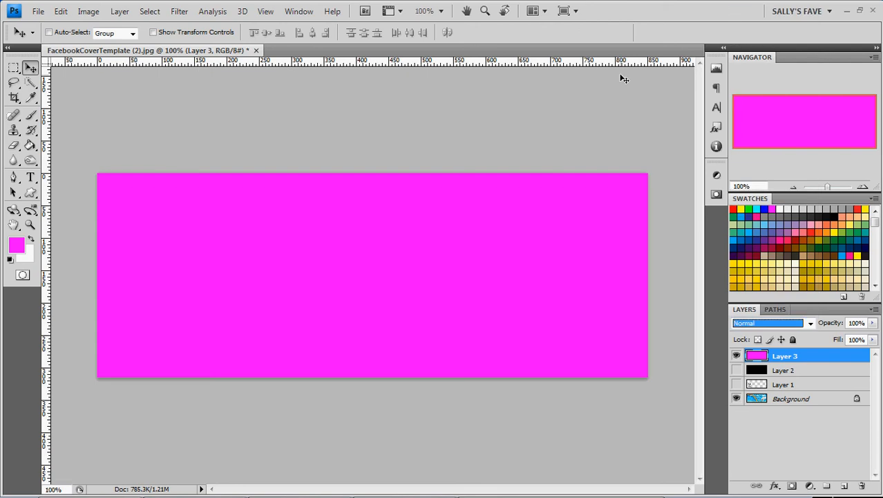
pyautogui.press('Down')
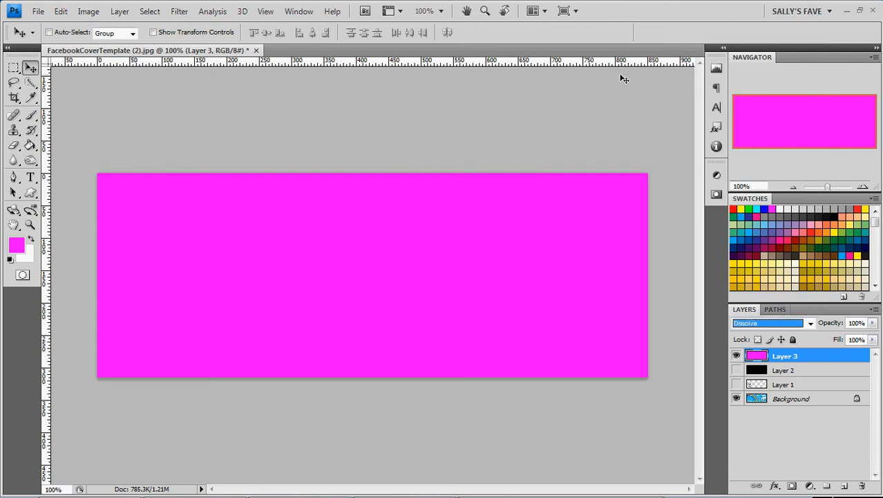
pyautogui.press('Down')
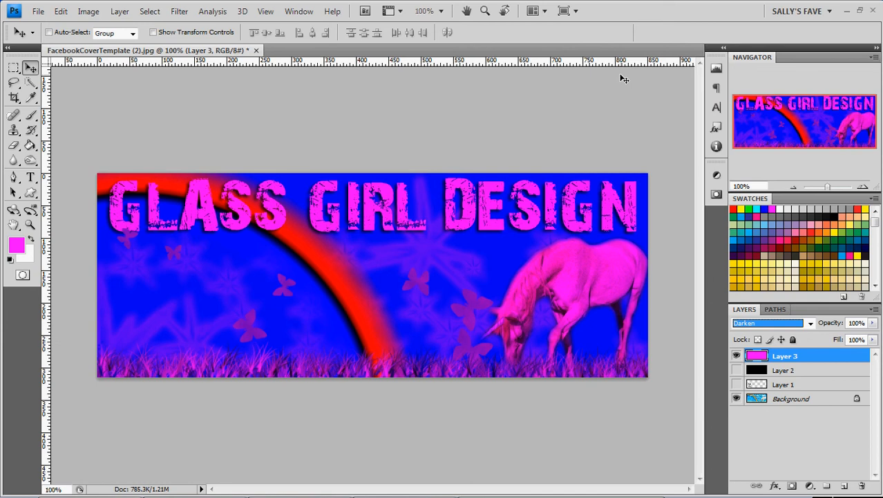
pyautogui.press('Down')
pyautogui.press('Down')
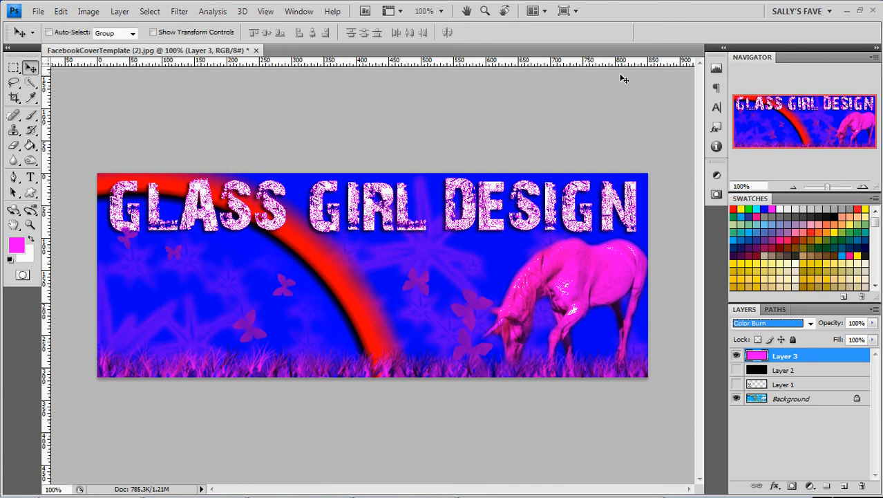
pyautogui.press('Down')
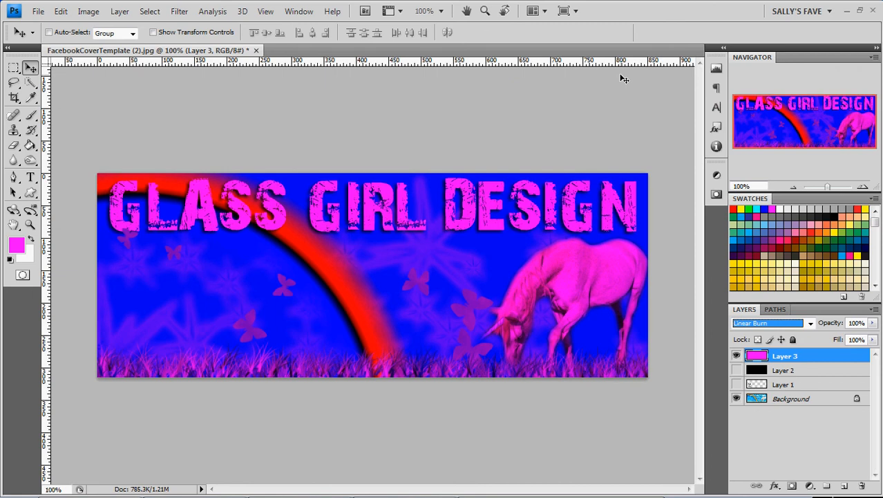
pyautogui.press('Down')
pyautogui.press('Down')
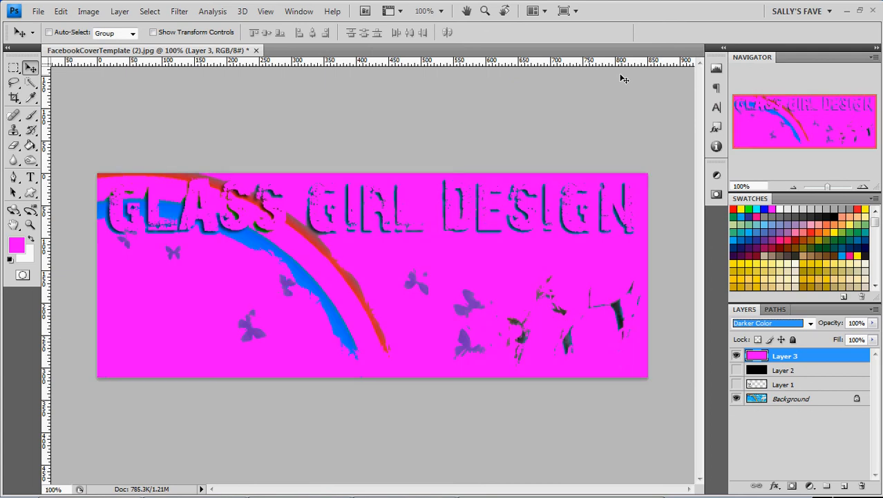
pyautogui.press('Down')
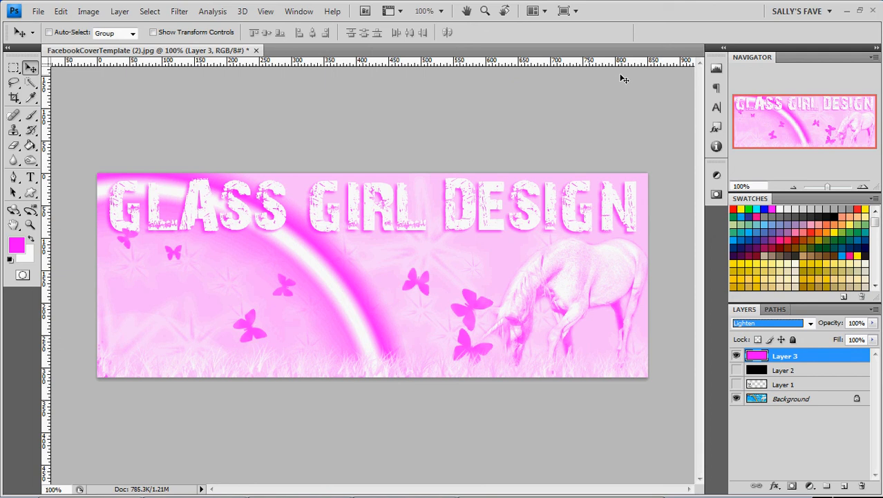
# Step Layer 3's blend mode through Screen, Color Dodge, Linear Dodge (Add), Lighter Color, Overlay, Soft Light and Vivid Light.
pyautogui.press('Down')
pyautogui.press('Down')
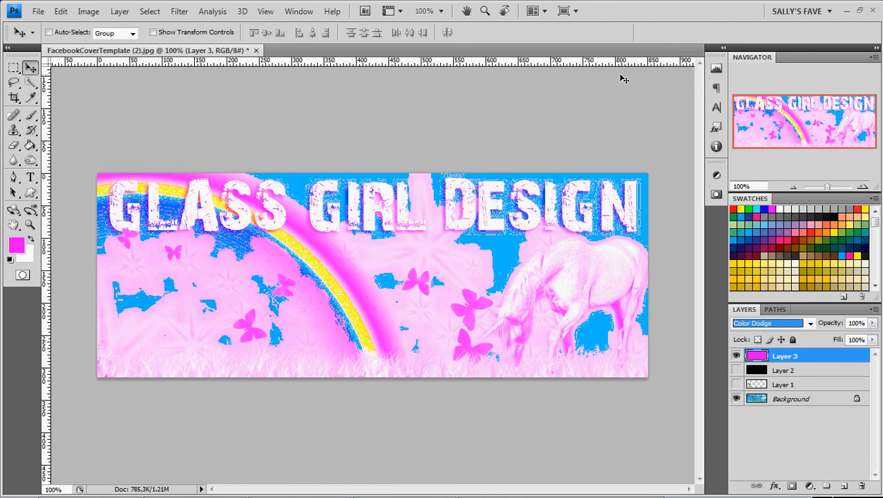
pyautogui.press('Down')
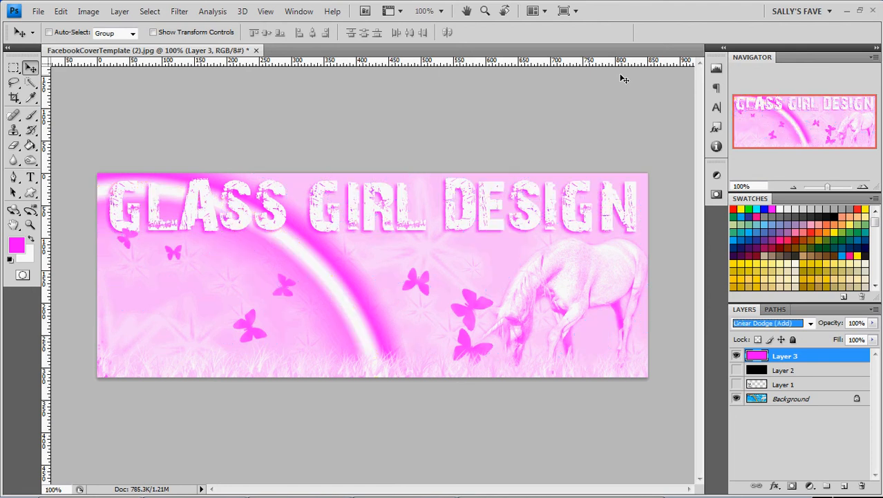
pyautogui.press('Down')
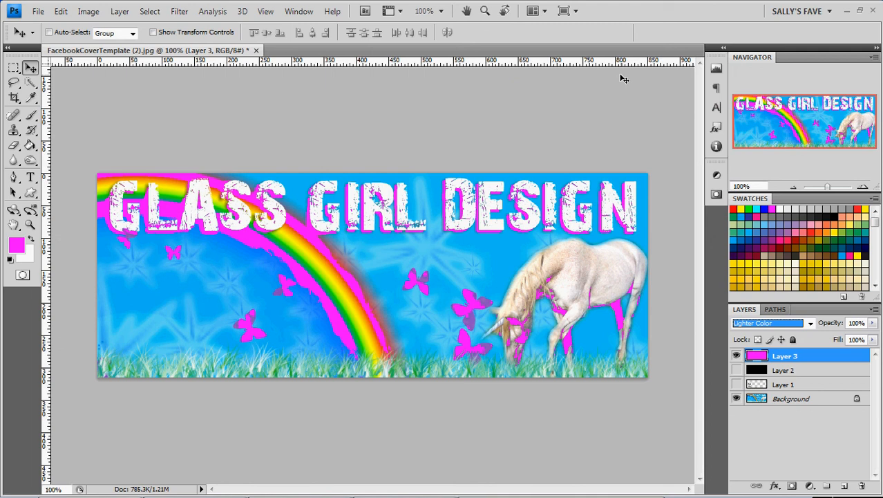
pyautogui.press('Down')
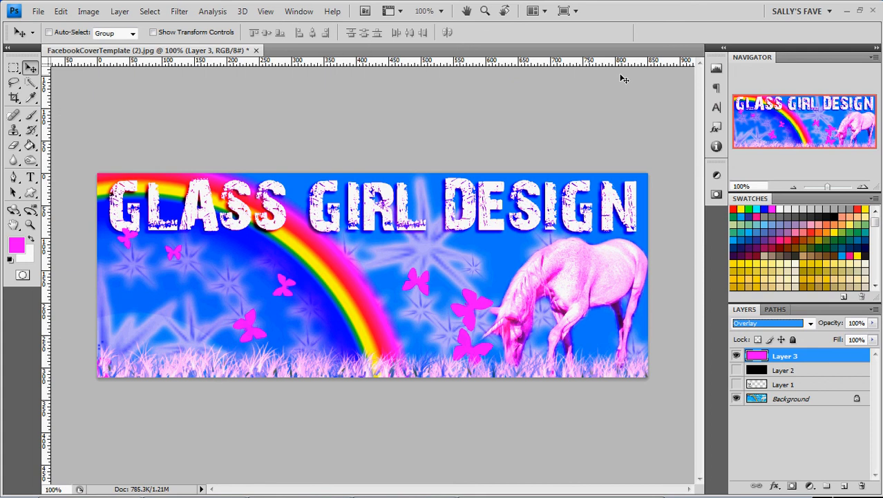
pyautogui.press('Down')
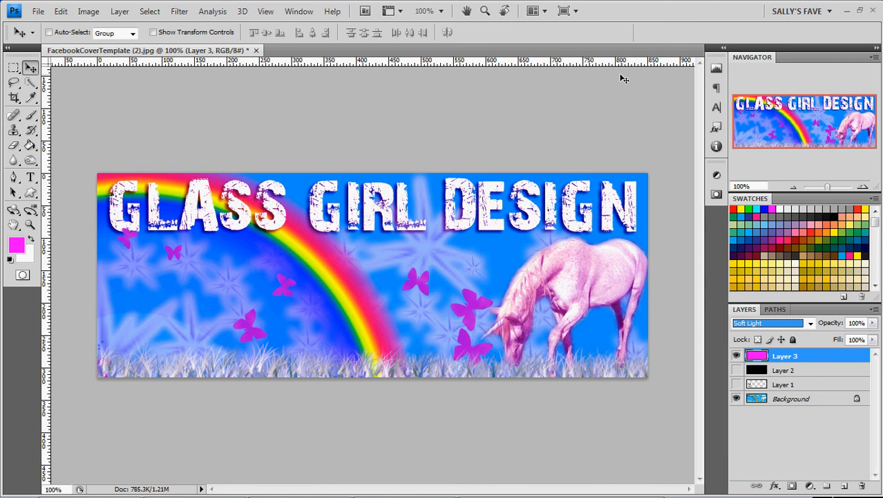
pyautogui.press('Down')
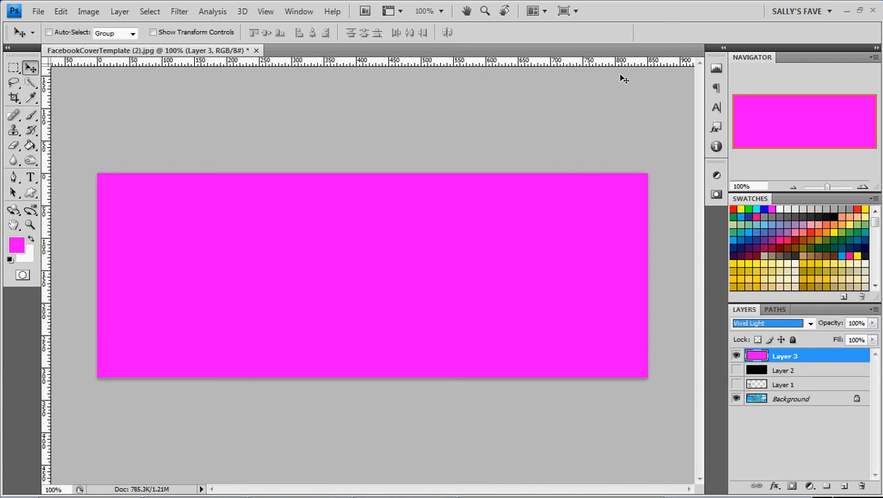
# Step Layer 3's blend mode through Linear Light, Pin Light, Hard Mix, Difference, Hue, Saturation, Color and Luminosity, then hide Layer 3.
pyautogui.press('Down')
pyautogui.press('Down')
pyautogui.press('Down')
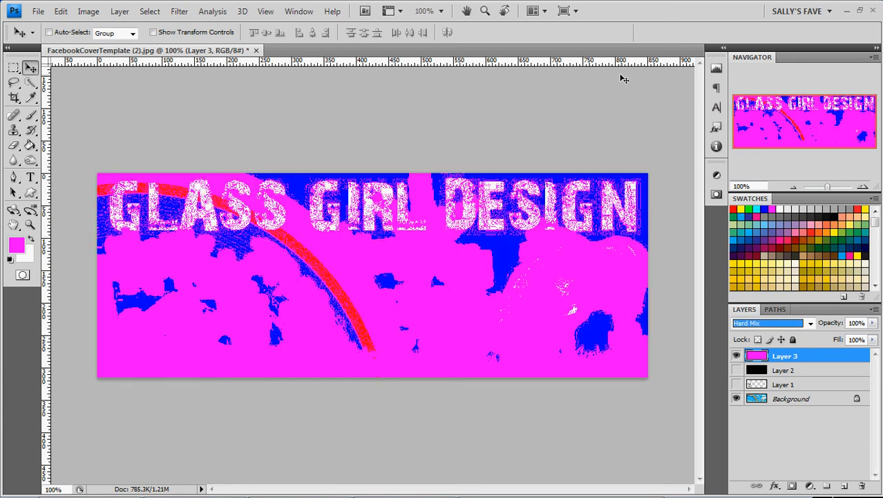
pyautogui.press('Down')
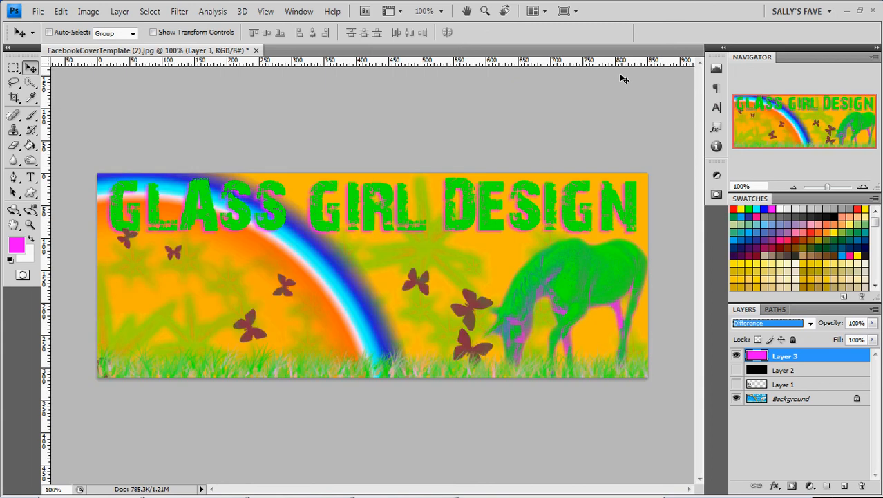
pyautogui.press('Down')
pyautogui.press('Down')
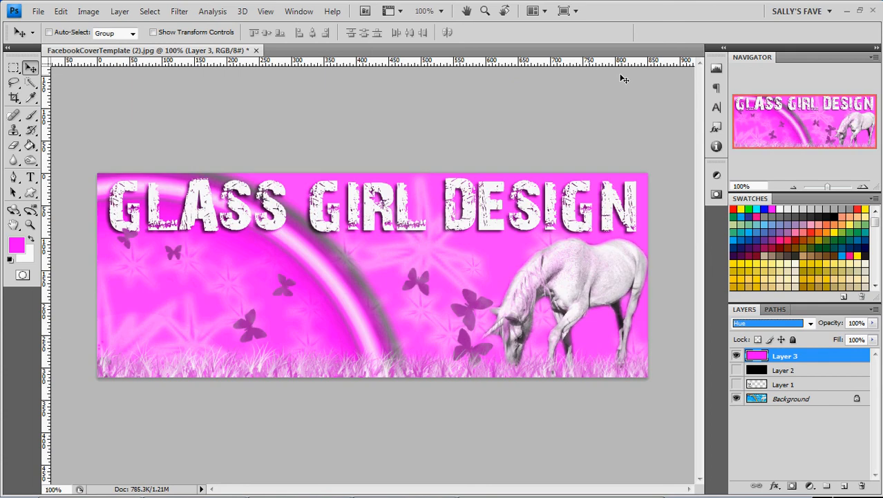
pyautogui.press('Down')
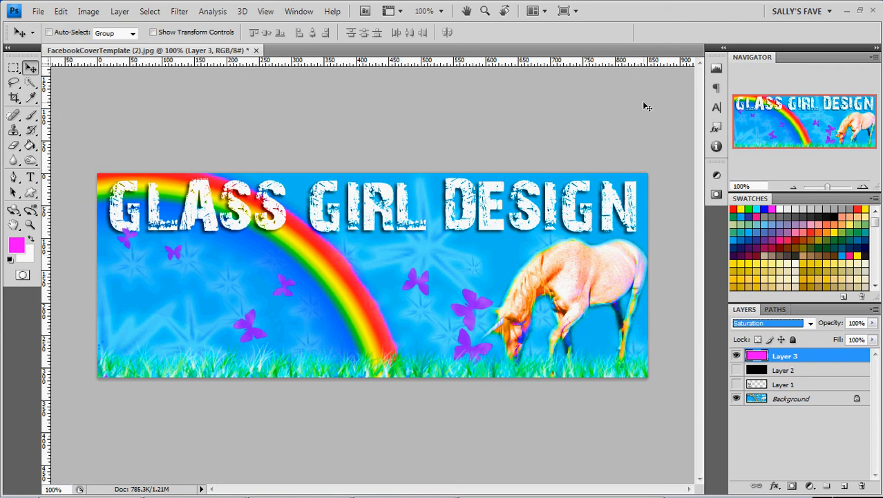
pyautogui.press('Down')
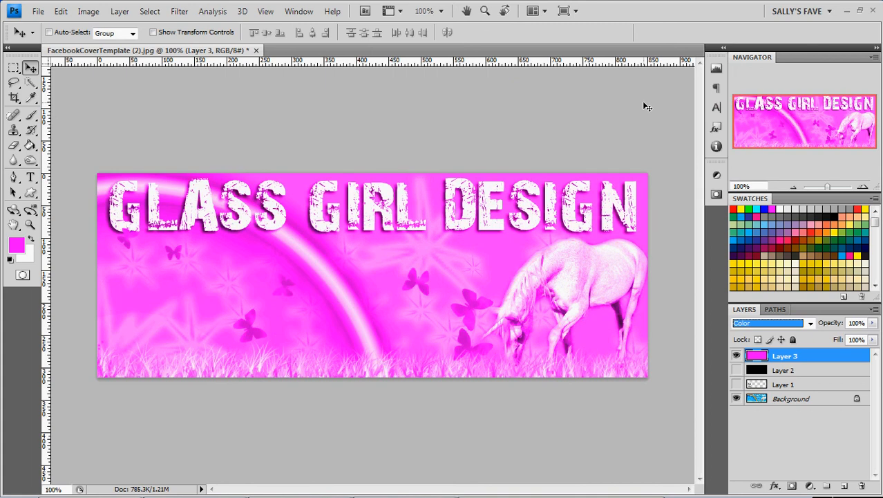
pyautogui.press('Down')
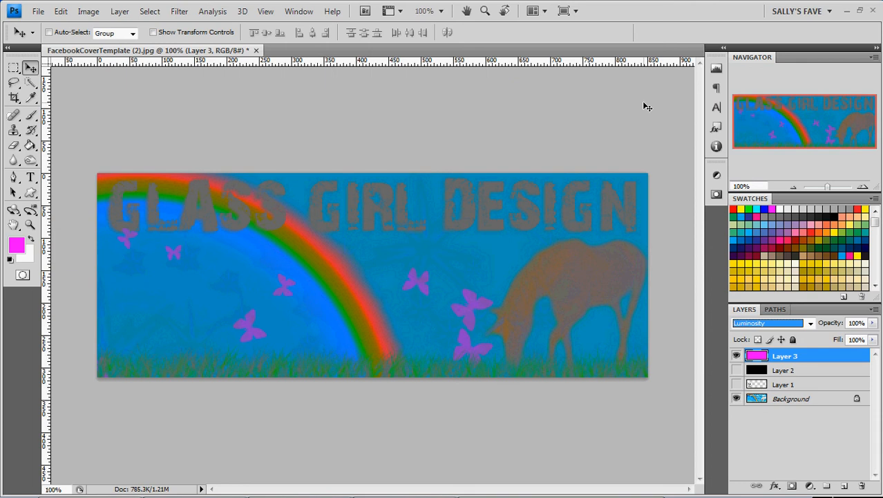
pyautogui.click(736, 356)
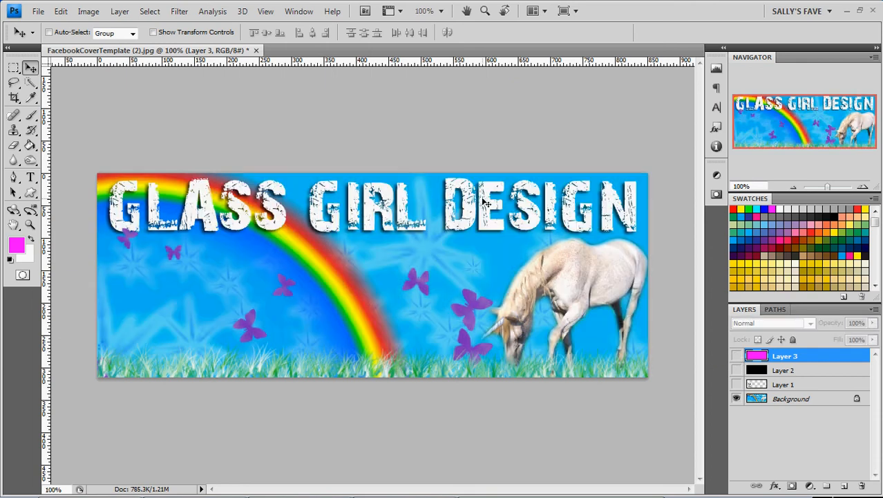